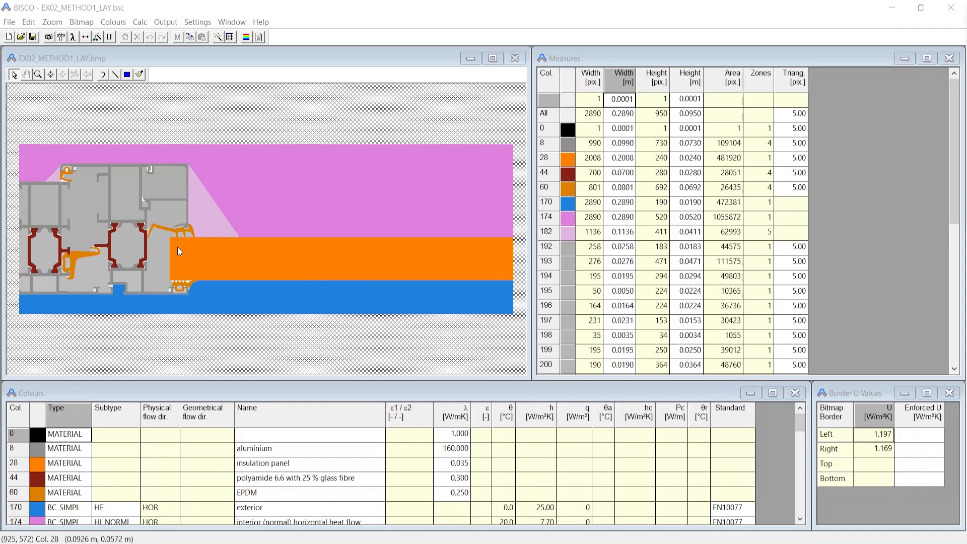
Step: Import the bitmap glazing_spacer_4_16_4_aluminium with its top-left corner at the upper-left corner of the insulation panel (colour 28)
{"action": "scroll", "coordinate": [177, 247], "scroll_direction": "up", "scroll_amount": 2}
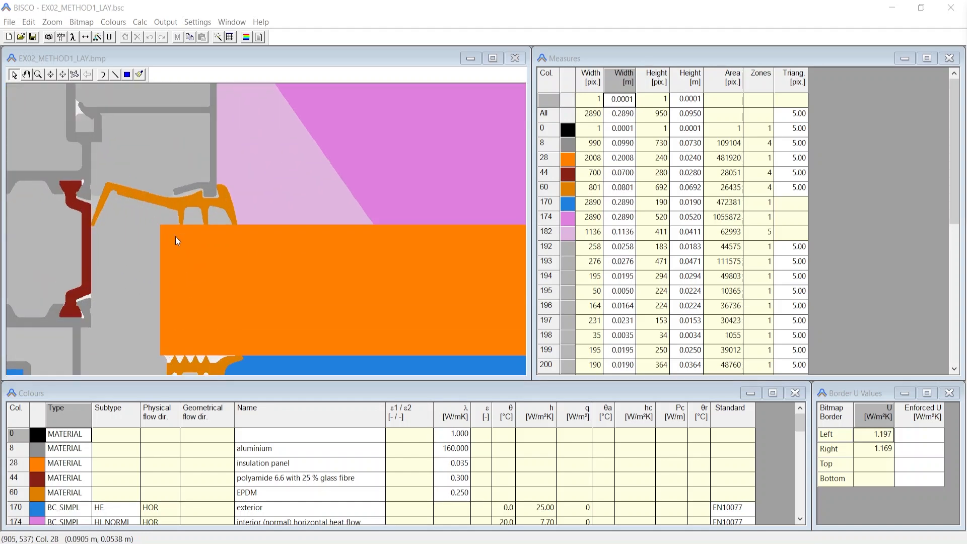
{"action": "left_click", "coordinate": [76, 464]}
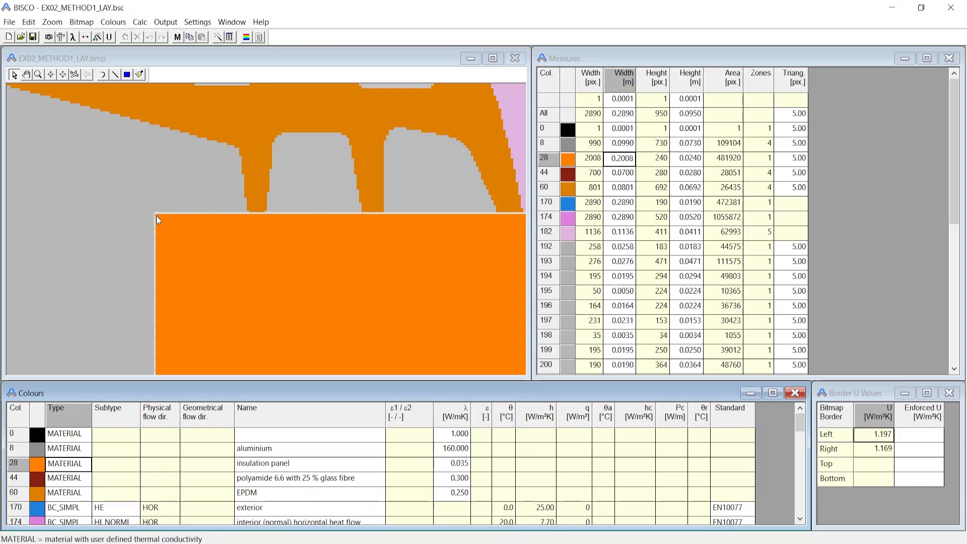
{"action": "scroll", "coordinate": [156, 215], "scroll_direction": "up", "scroll_amount": 3}
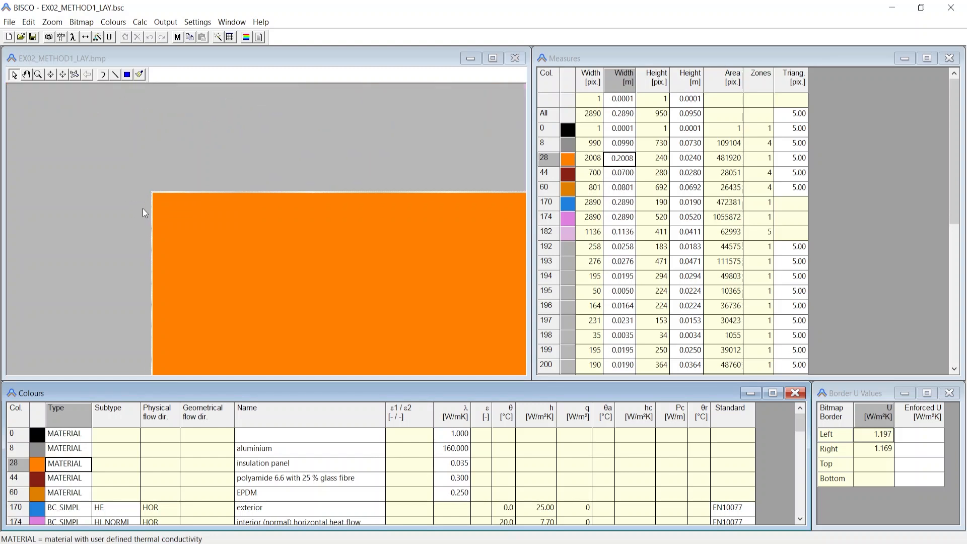
{"action": "left_click", "coordinate": [176, 214]}
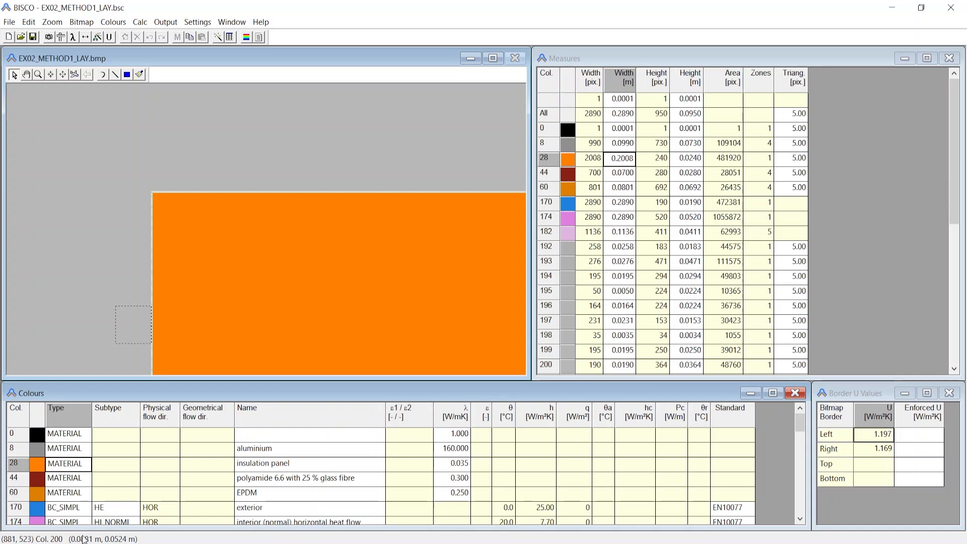
{"action": "left_click", "coordinate": [183, 234]}
{"action": "left_click", "coordinate": [81, 22]}
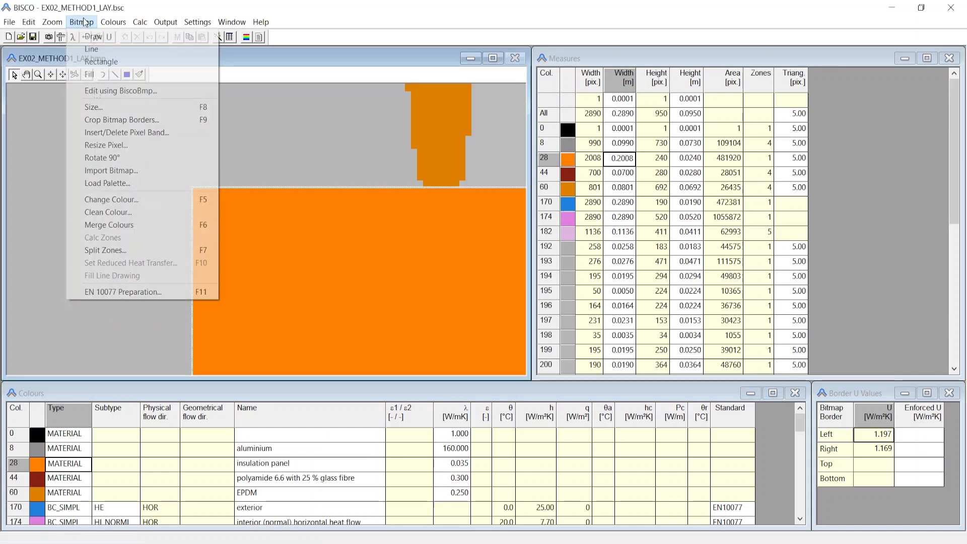
{"action": "left_click", "coordinate": [132, 171]}
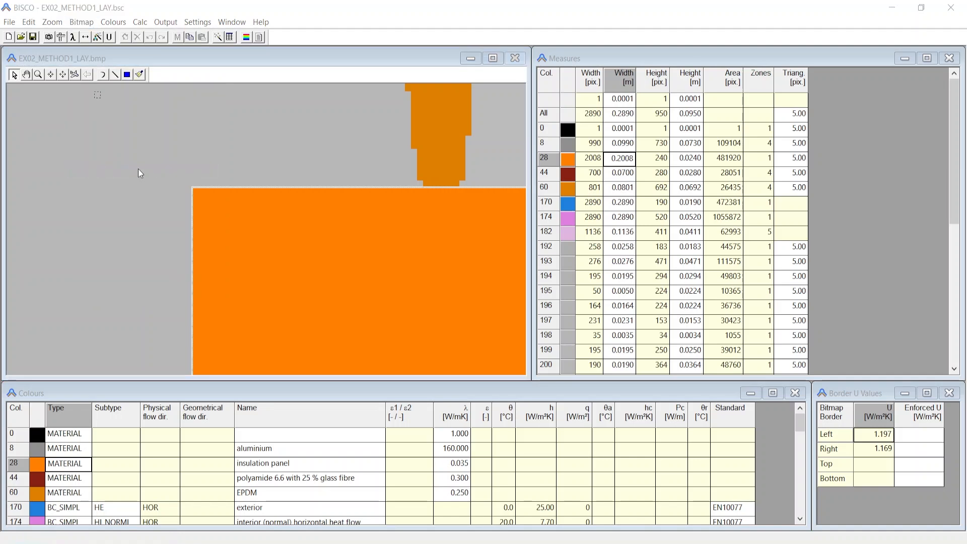
{"action": "left_click", "coordinate": [478, 247]}
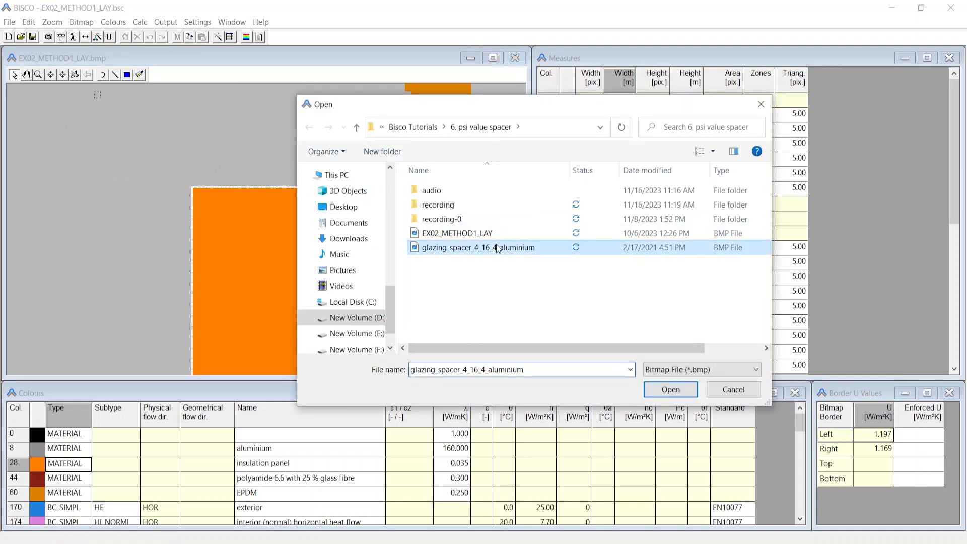
{"action": "left_click", "coordinate": [674, 391]}
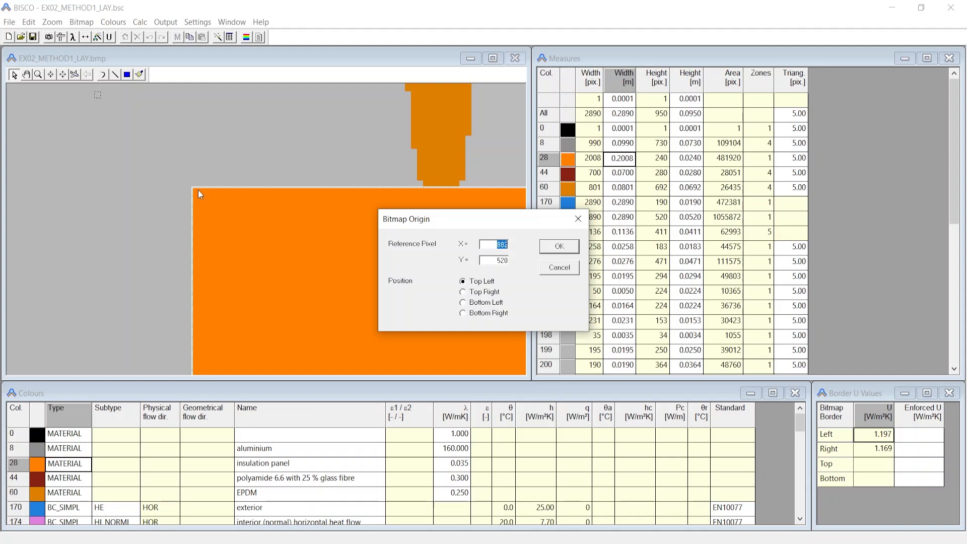
{"action": "left_click", "coordinate": [554, 247]}
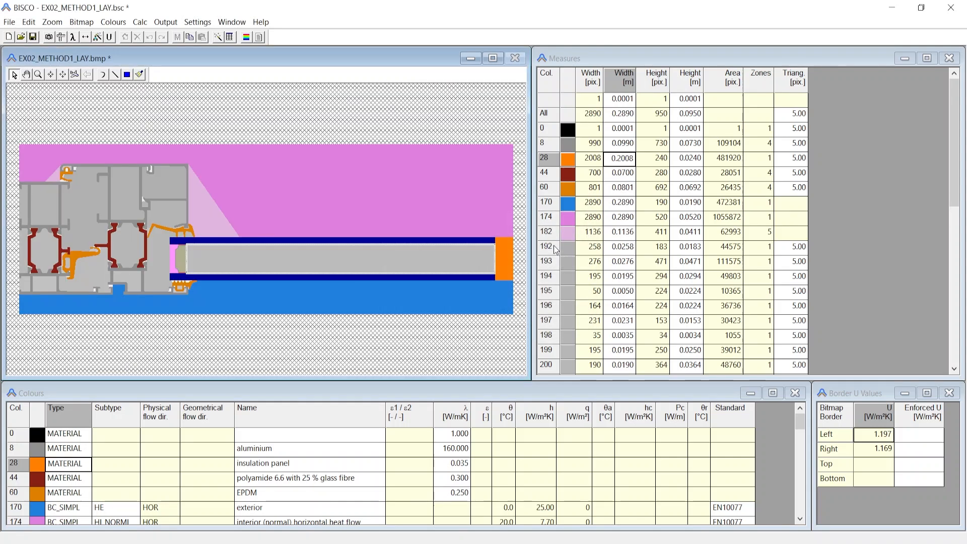
Step: Try to fill the leftover insulation panel at the glazing's right end by drawing a rectangle in colour 17
{"action": "scroll", "coordinate": [177, 255], "scroll_direction": "up", "scroll_amount": 2}
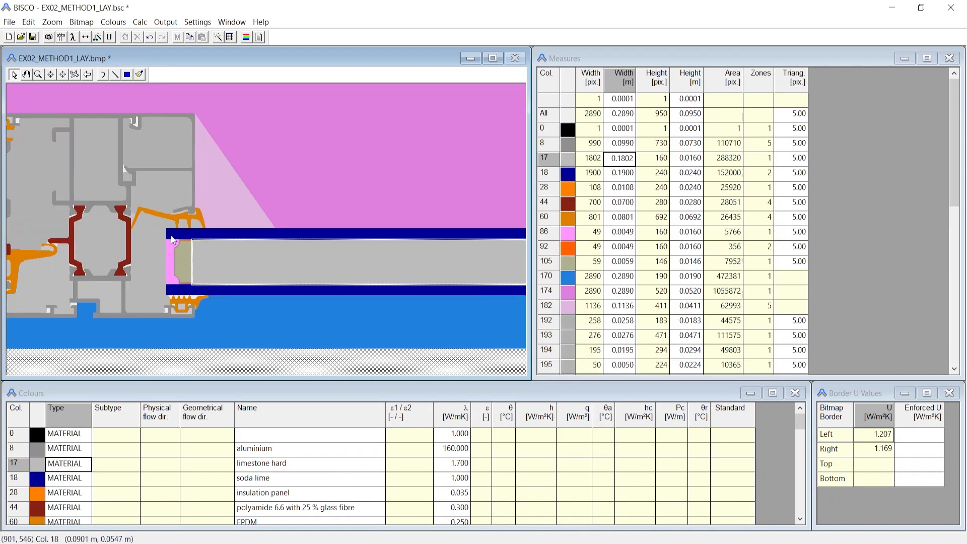
{"action": "scroll", "coordinate": [194, 301], "scroll_direction": "down", "scroll_amount": 1}
{"action": "scroll", "coordinate": [106, 463], "scroll_direction": "down", "scroll_amount": 1}
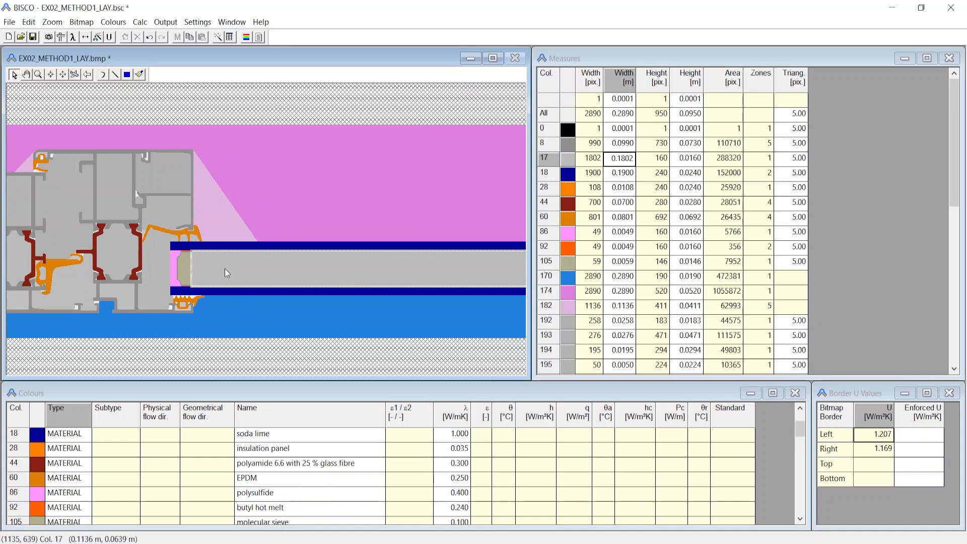
{"action": "scroll", "coordinate": [79, 451], "scroll_direction": "up", "scroll_amount": 1}
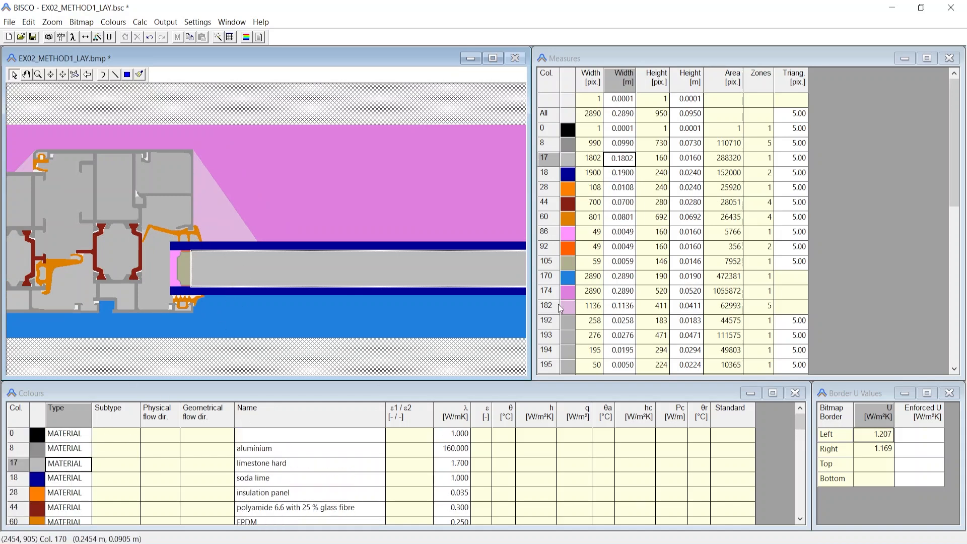
{"action": "scroll", "coordinate": [222, 237], "scroll_direction": "down", "scroll_amount": 1}
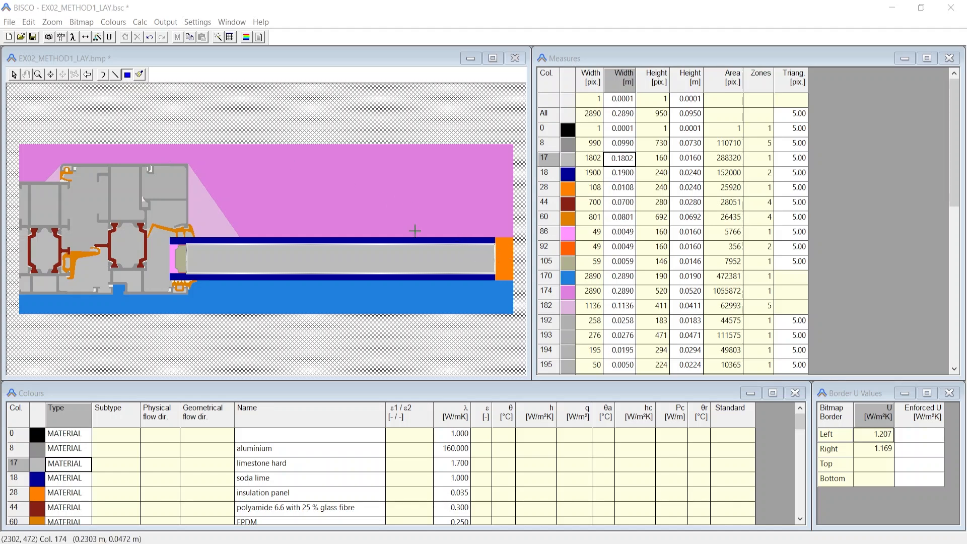
{"action": "left_click_drag", "start_coordinate": [505, 256], "coordinate": [512, 257]}
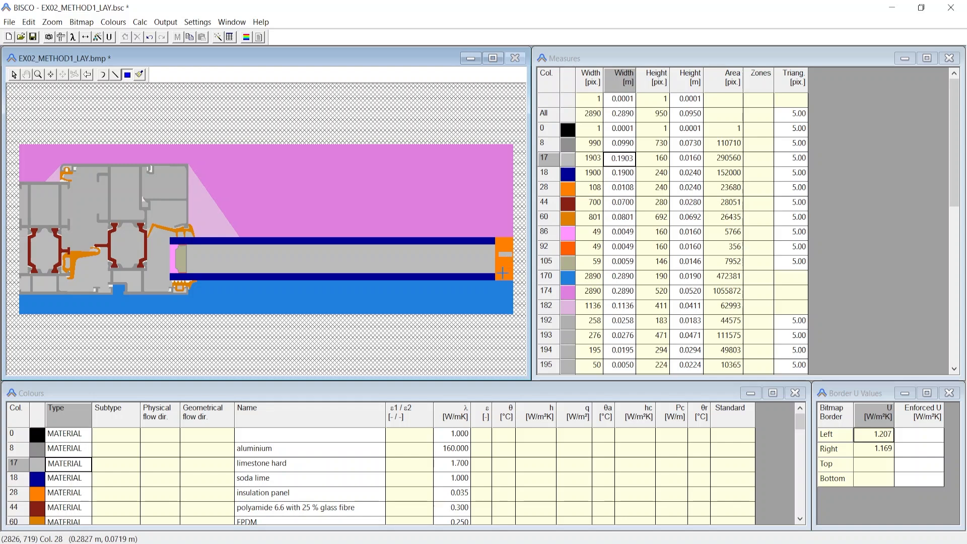
Step: Crop the bitmap's right side by 500 pixels to a width of 2390 pixels, using a negative right margin
{"action": "scroll", "coordinate": [508, 268], "scroll_direction": "up", "scroll_amount": 2}
{"action": "left_click", "coordinate": [82, 22]}
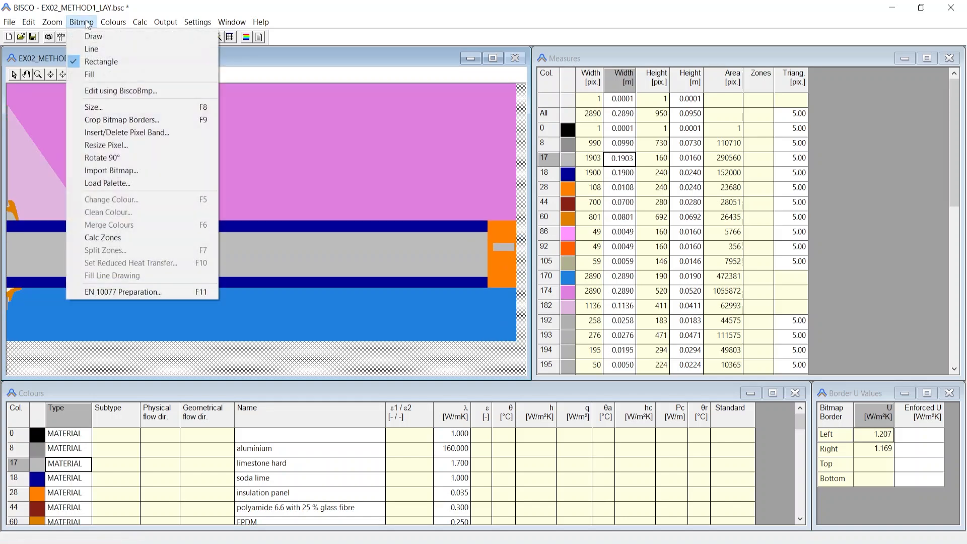
{"action": "left_click", "coordinate": [117, 110]}
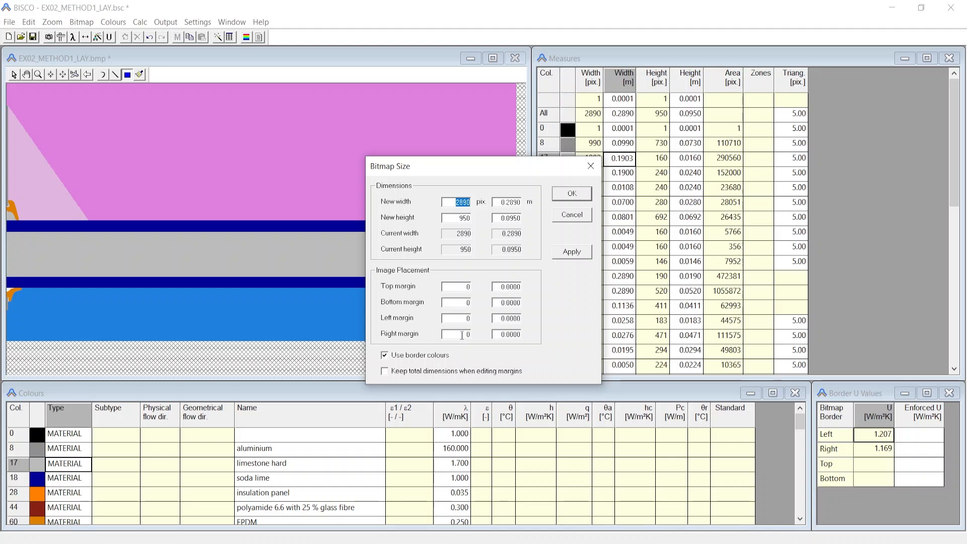
{"action": "left_click_drag", "start_coordinate": [461, 334], "coordinate": [488, 334]}
{"action": "type", "text": "-50"}
{"action": "left_click", "coordinate": [561, 195]}
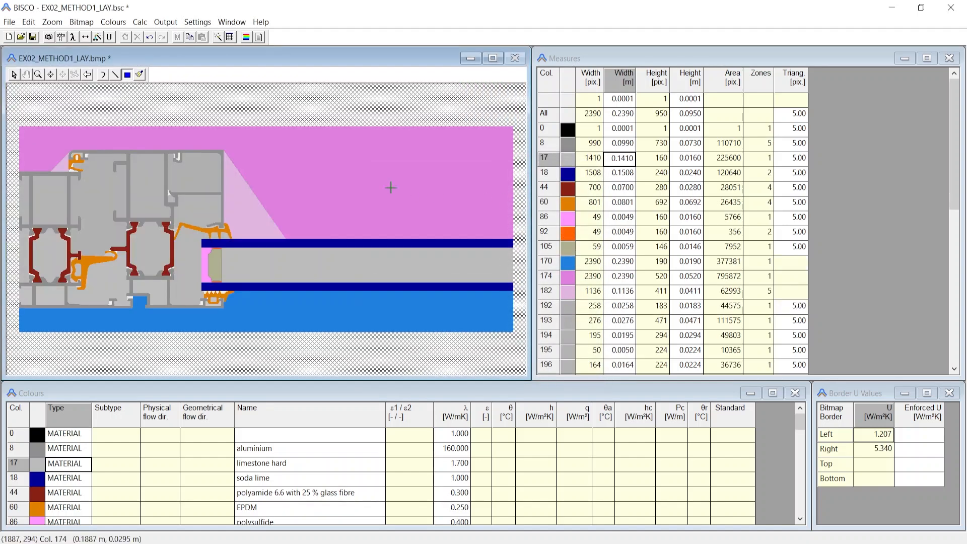
Step: Extend the bitmap on its right side with a 500-pixel right margin, using the border colours
{"action": "left_click", "coordinate": [81, 22]}
{"action": "left_click", "coordinate": [115, 106]}
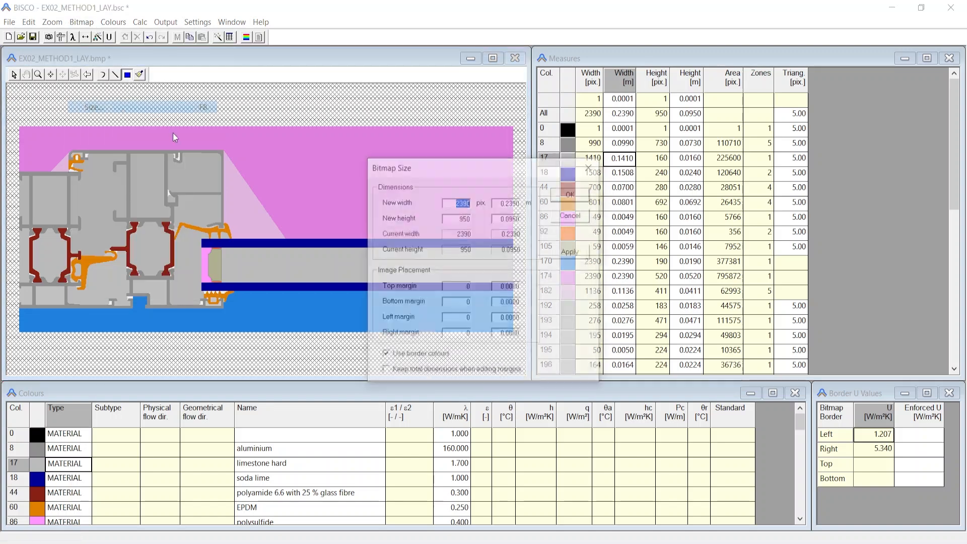
{"action": "left_click", "coordinate": [457, 333]}
{"action": "type", "text": "500"}
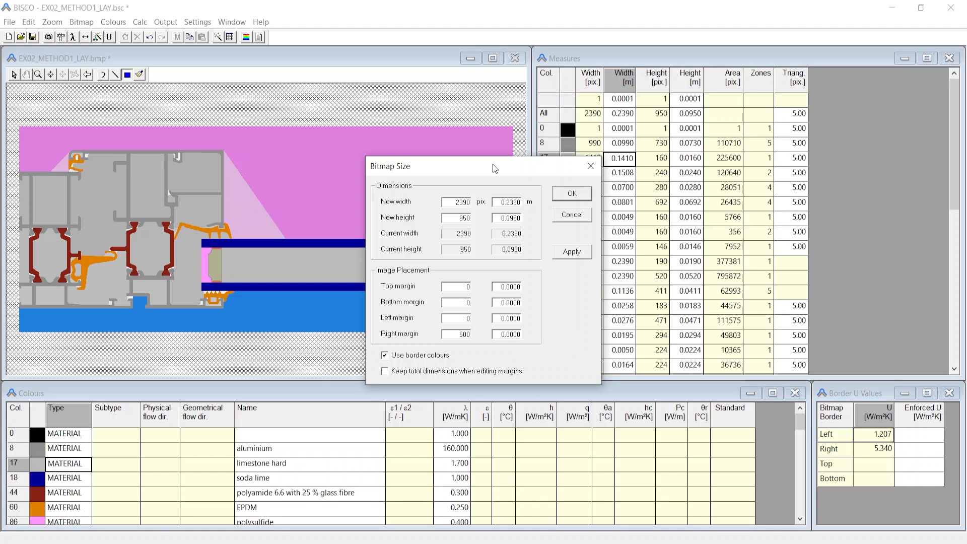
{"action": "left_click_drag", "start_coordinate": [493, 166], "coordinate": [327, 162]}
{"action": "left_click", "coordinate": [413, 190]}
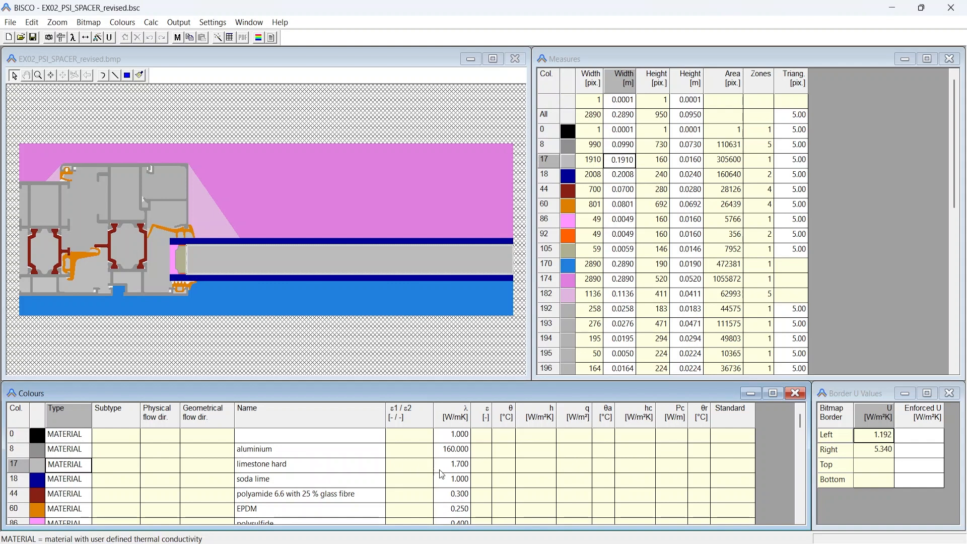
Step: Change colour 17 (limestone hard) to an EQUIMAT layer following standard EN673, with geometrical flow direction Y
{"action": "left_click", "coordinate": [719, 469]}
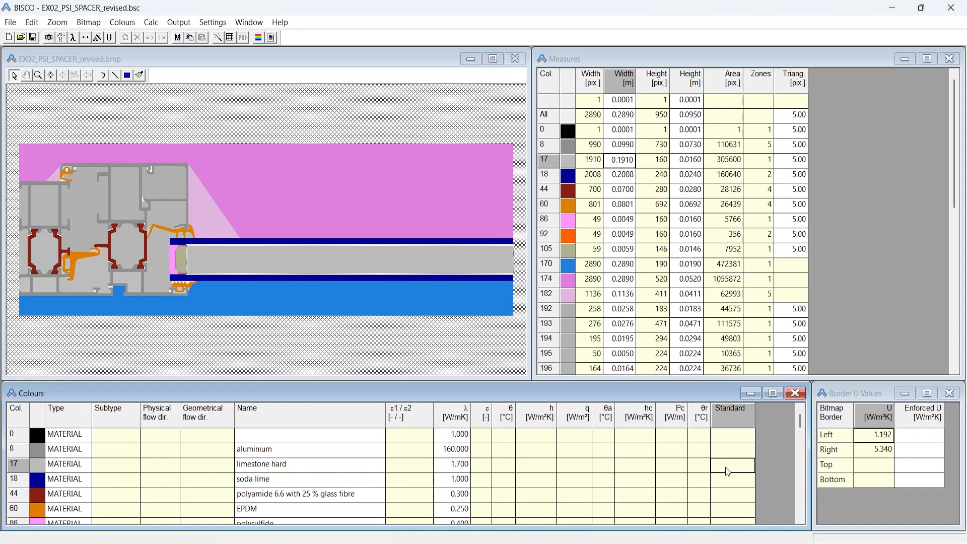
{"action": "left_click", "coordinate": [70, 465]}
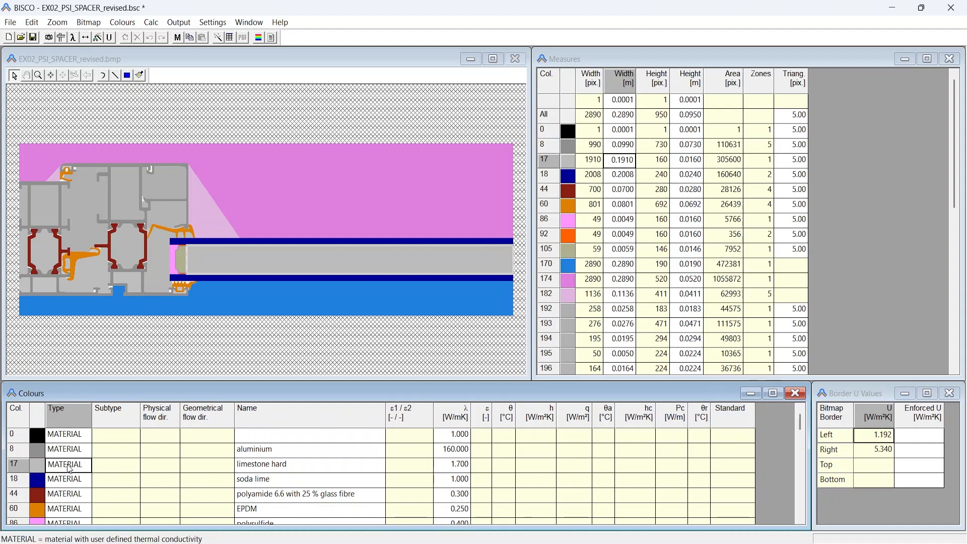
{"action": "double_click", "coordinate": [68, 464]}
{"action": "left_click", "coordinate": [723, 467]}
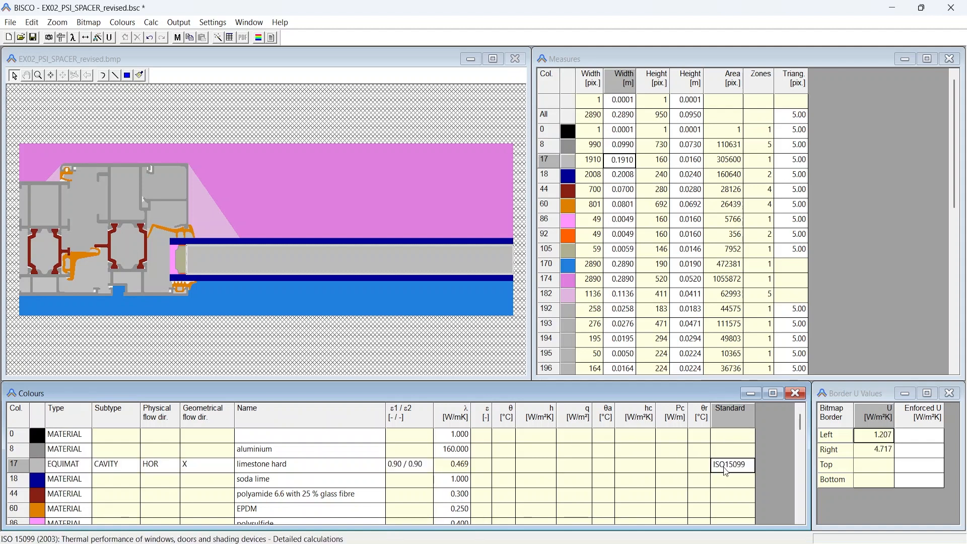
{"action": "double_click", "coordinate": [724, 468]}
{"action": "double_click", "coordinate": [724, 468]}
{"action": "double_click", "coordinate": [724, 467]}
{"action": "double_click", "coordinate": [724, 468]}
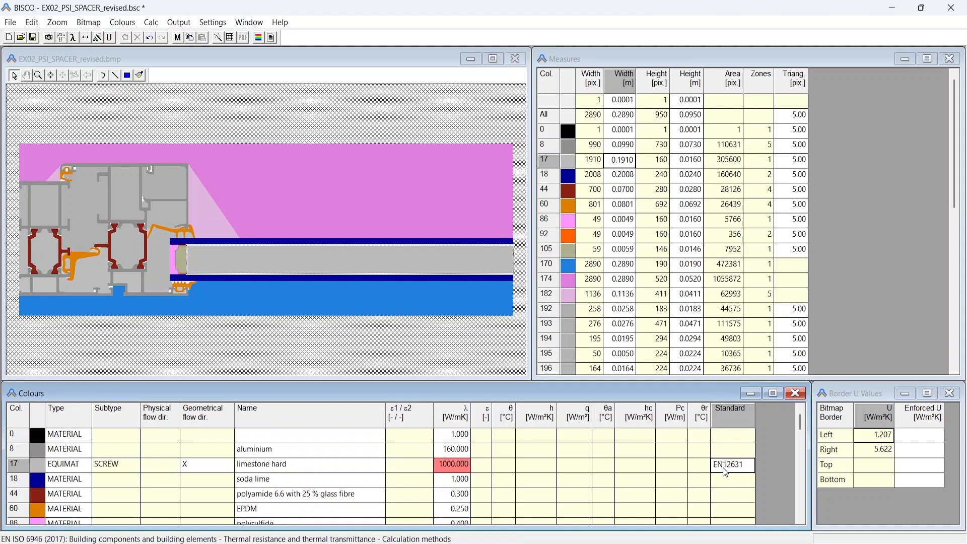
{"action": "double_click", "coordinate": [723, 468]}
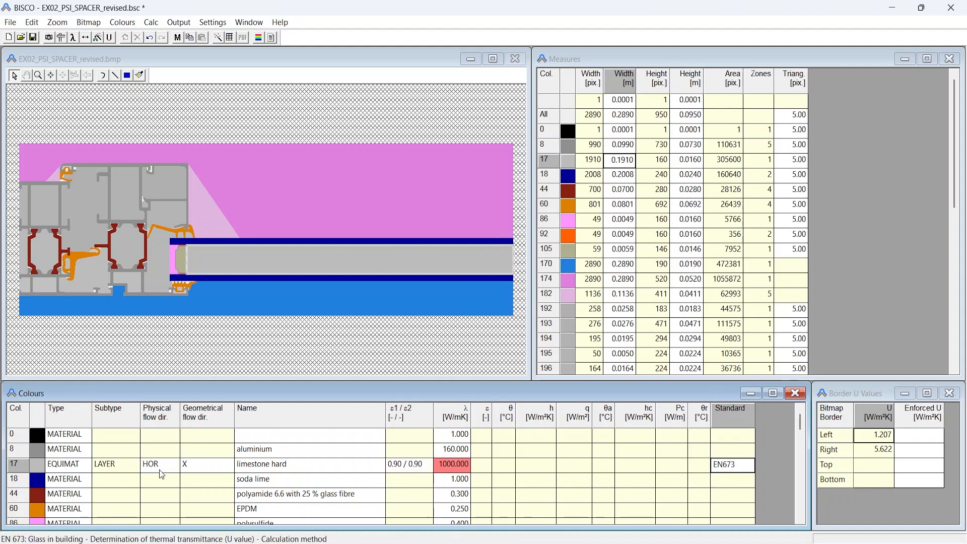
{"action": "double_click", "coordinate": [195, 466]}
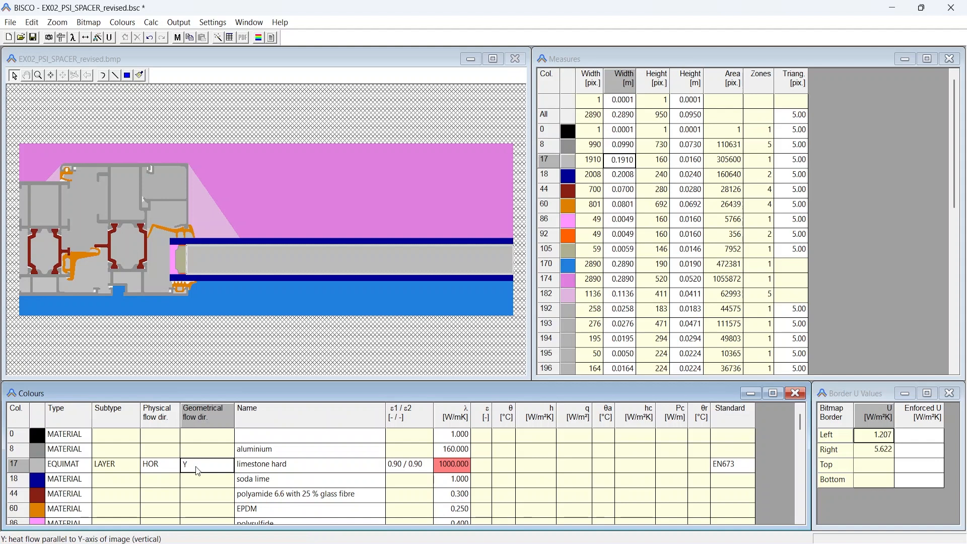
Step: Set the glass cavity's gas mix for colour 17 to 10% air and 90% argon
{"action": "double_click", "coordinate": [459, 470]}
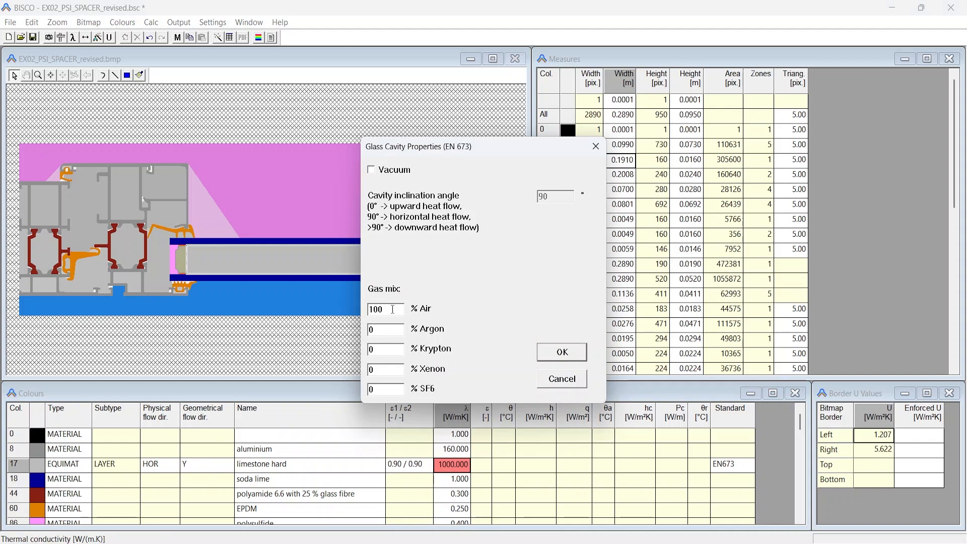
{"action": "double_click", "coordinate": [393, 310]}
{"action": "type", "text": "10"}
{"action": "double_click", "coordinate": [372, 330]}
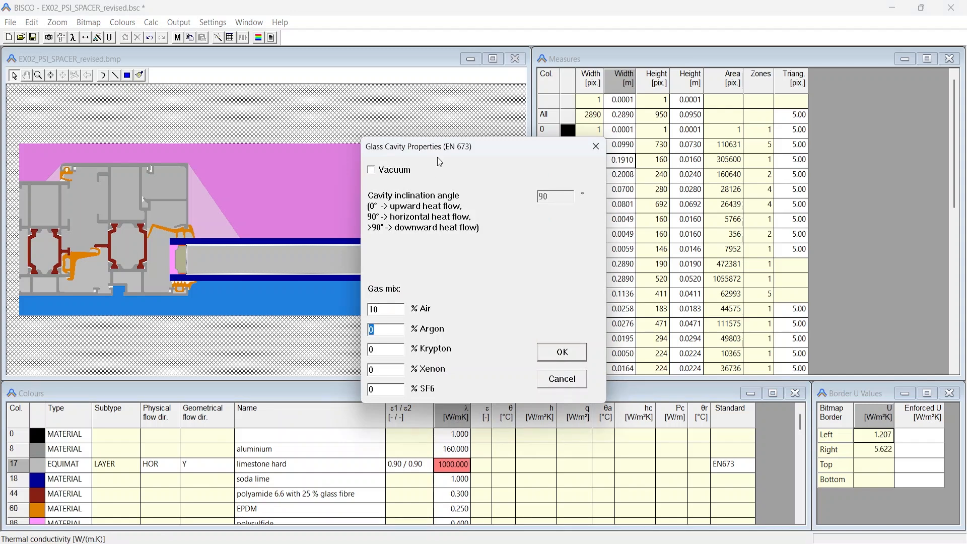
{"action": "type", "text": "90"}
{"action": "left_click", "coordinate": [554, 355]}
Step: Set the cavity emissivities of colour 17 to 0.837 for side 1 and 0.037 for side 2
{"action": "double_click", "coordinate": [407, 464]}
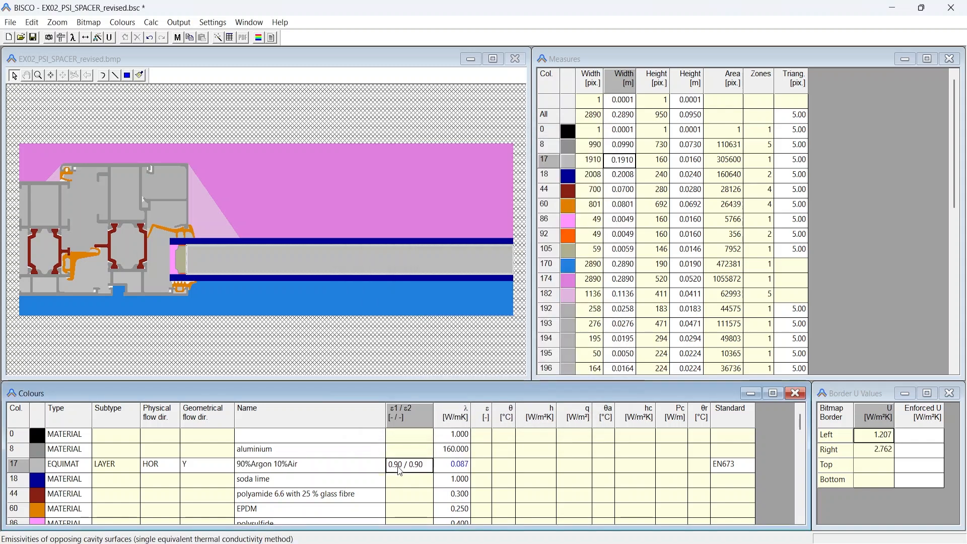
{"action": "type", "text": "0."}
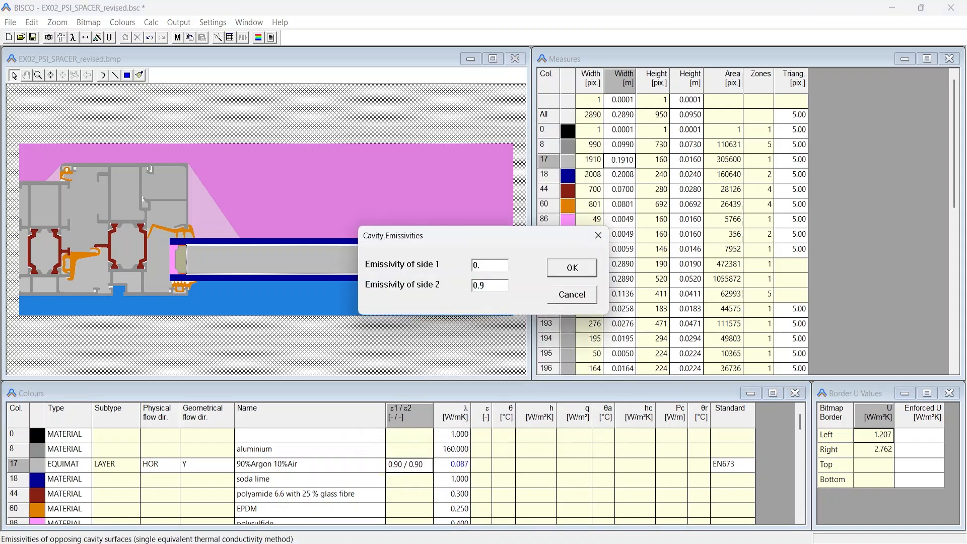
{"action": "type", "text": "837"}
{"action": "key", "text": "Tab"}
{"action": "type", "text": "0.037"}
{"action": "left_click", "coordinate": [583, 268]}
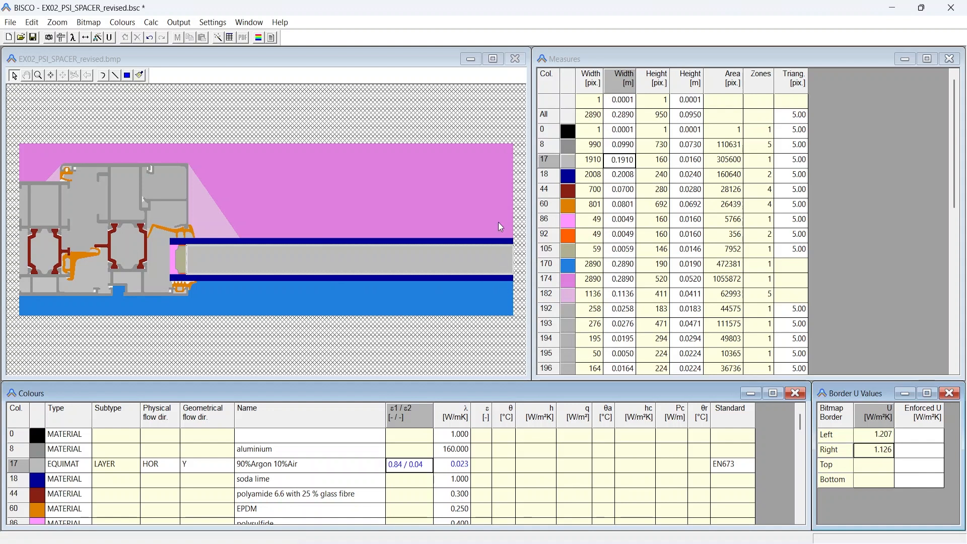
Step: Open the colour database and look through its entries for the EQUIMAT cavity and gas layer definitions
{"action": "left_click", "coordinate": [10, 22]}
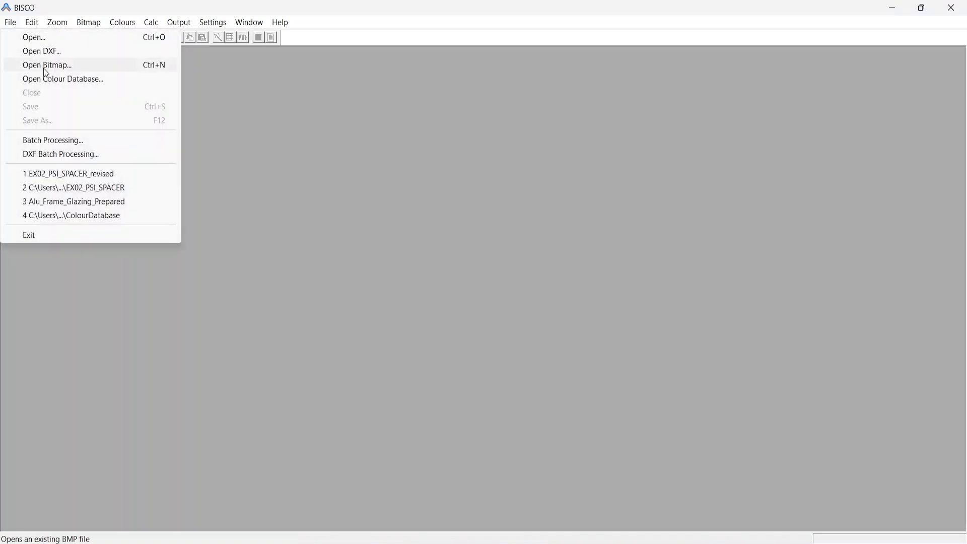
{"action": "left_click", "coordinate": [72, 84]}
{"action": "key", "text": "Return"}
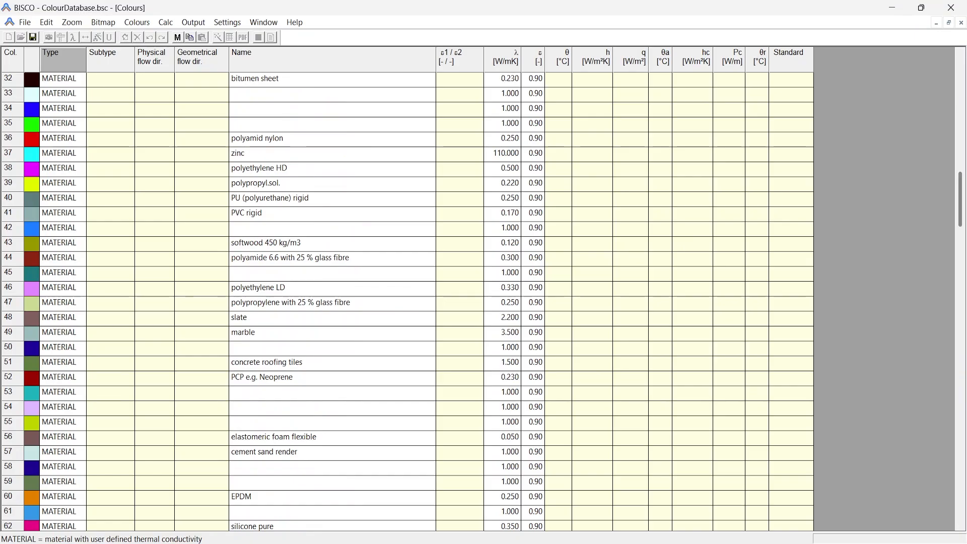
{"action": "scroll", "coordinate": [963, 243], "scroll_direction": "down", "scroll_amount": 20}
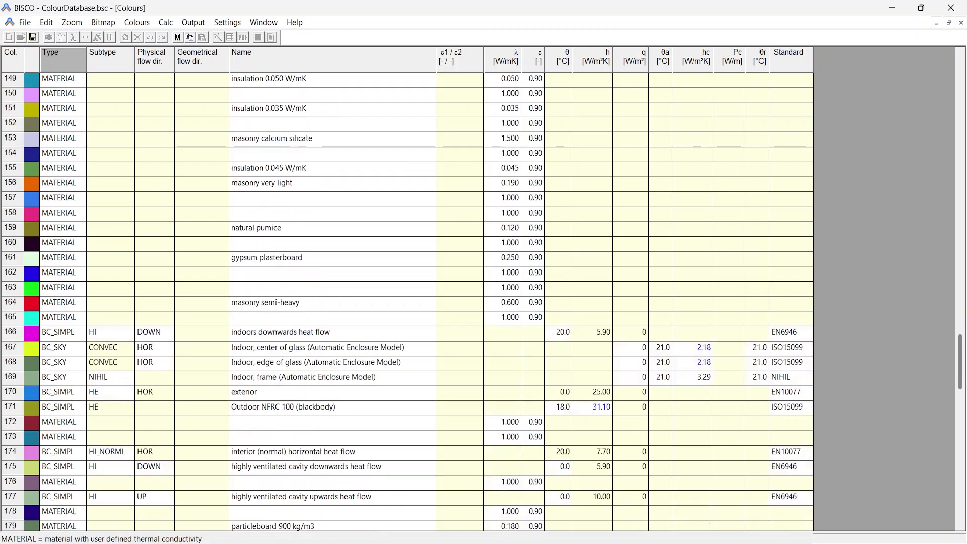
{"action": "scroll", "coordinate": [484, 302], "scroll_direction": "down", "scroll_amount": 3}
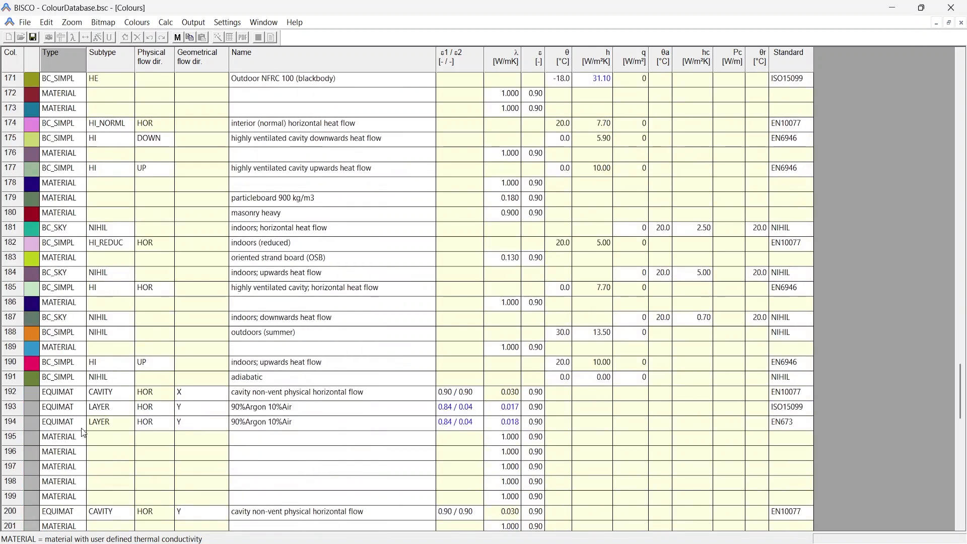
Step: Examine the 90%Argon 10%Air layer of colour 194 in the colour database, including its emissivities and EN673 standard
{"action": "left_click", "coordinate": [50, 424]}
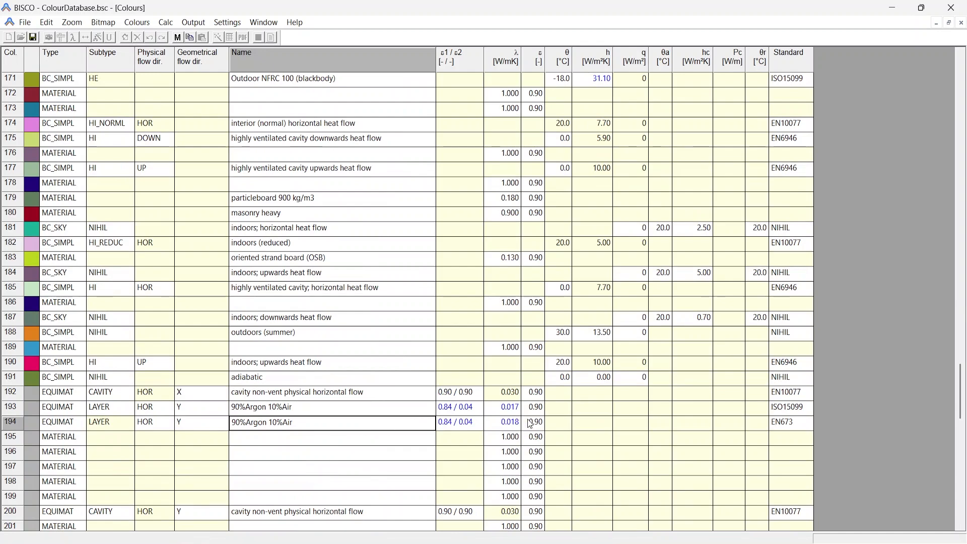
{"action": "left_click", "coordinate": [455, 424]}
{"action": "left_click", "coordinate": [778, 423]}
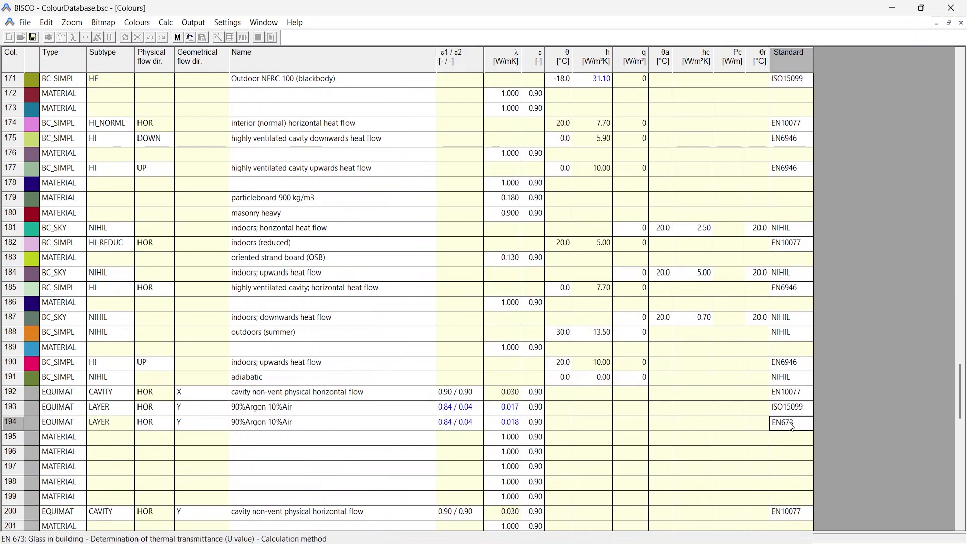
{"action": "scroll", "coordinate": [612, 392], "scroll_direction": "up", "scroll_amount": 1}
{"action": "scroll", "coordinate": [611, 393], "scroll_direction": "down", "scroll_amount": 2}
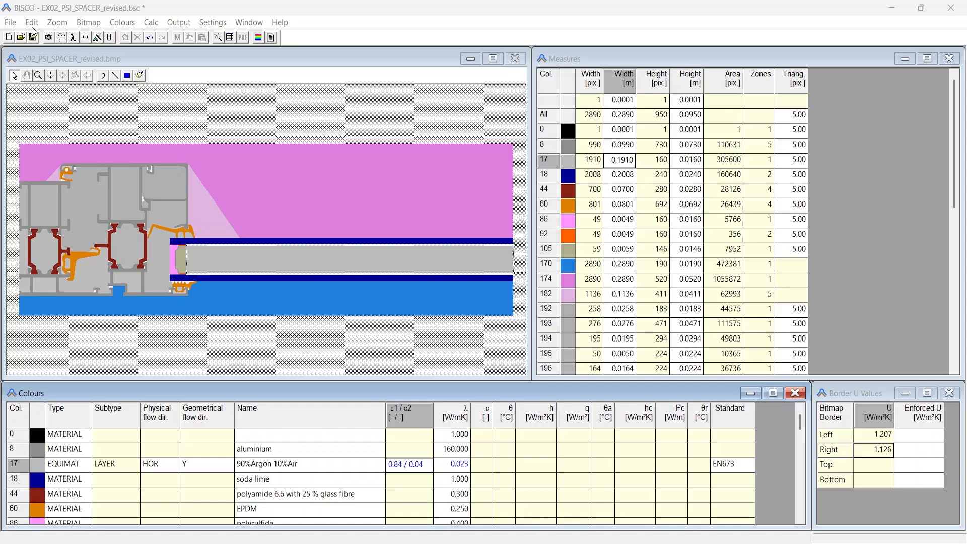
Step: Enable linear thermal transmittance (psi) in the derived thermal properties and disable the equivalent thermal transmittance based on flanking elements
{"action": "left_click", "coordinate": [32, 22]}
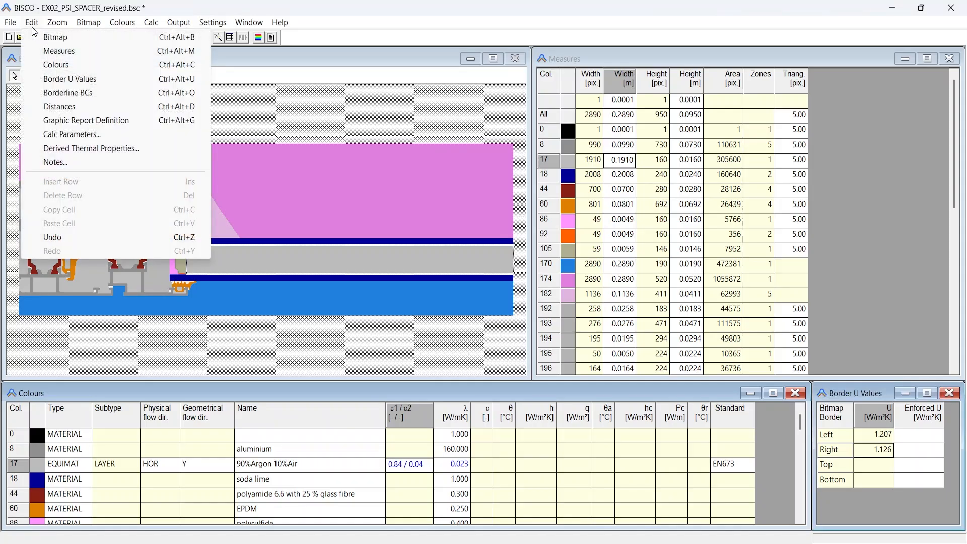
{"action": "left_click", "coordinate": [80, 148]}
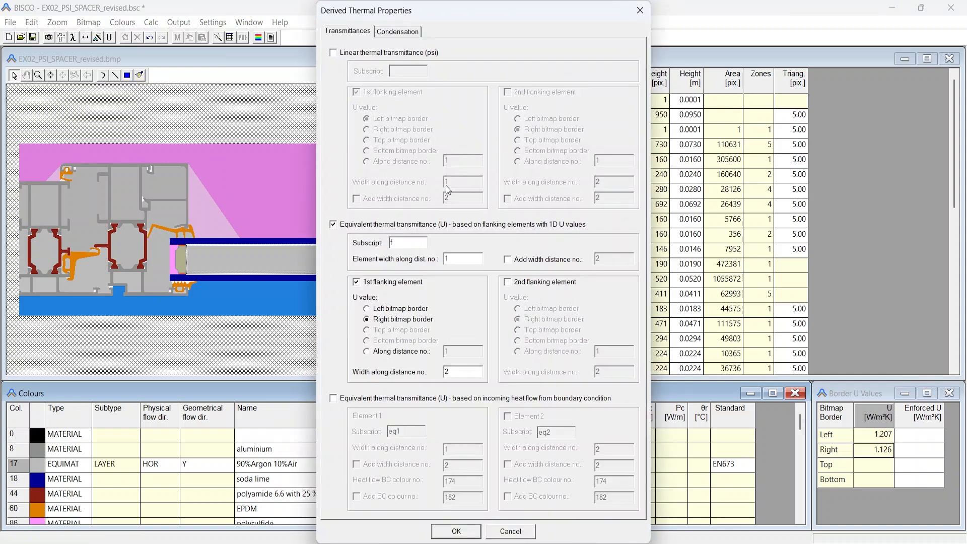
{"action": "left_click", "coordinate": [334, 53]}
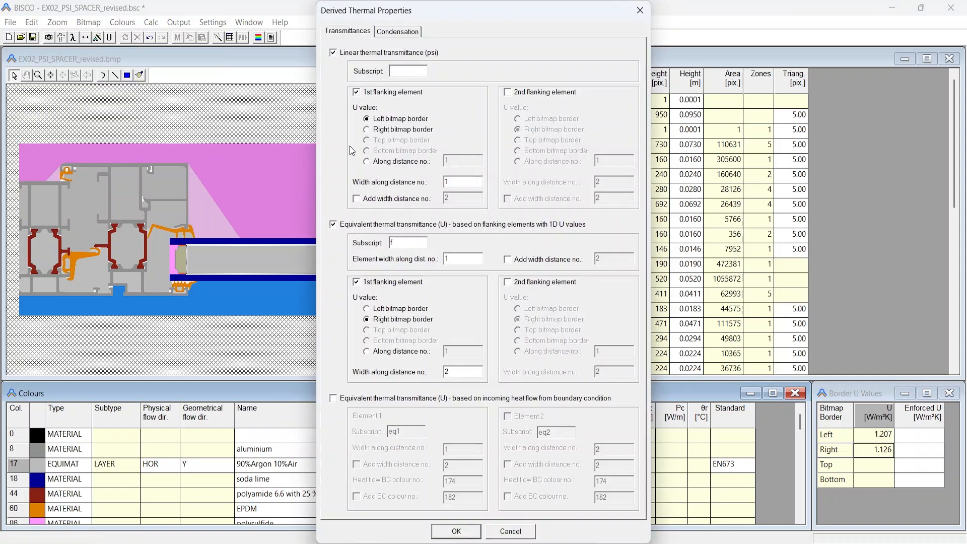
{"action": "left_click", "coordinate": [334, 225]}
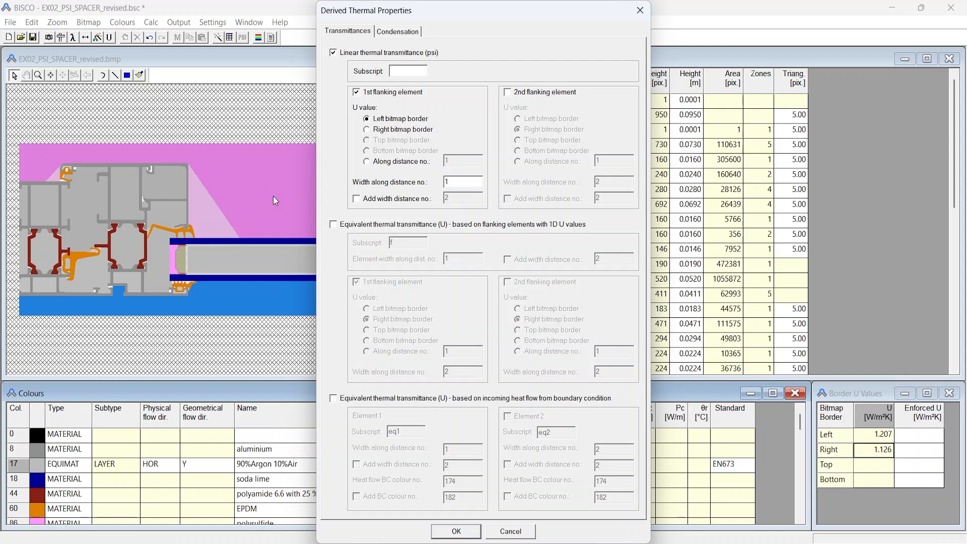
Step: Enable the second flanking element for psi, using the left bitmap border for the first element and the right bitmap border for the second
{"action": "left_click", "coordinate": [508, 92]}
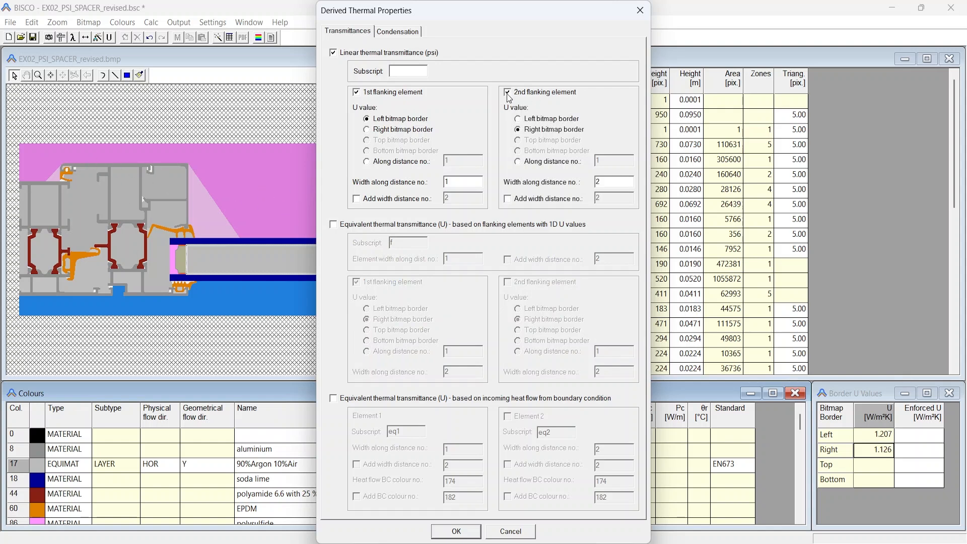
{"action": "left_click", "coordinate": [366, 119]}
{"action": "left_click_drag", "start_coordinate": [457, 13], "coordinate": [669, 32]}
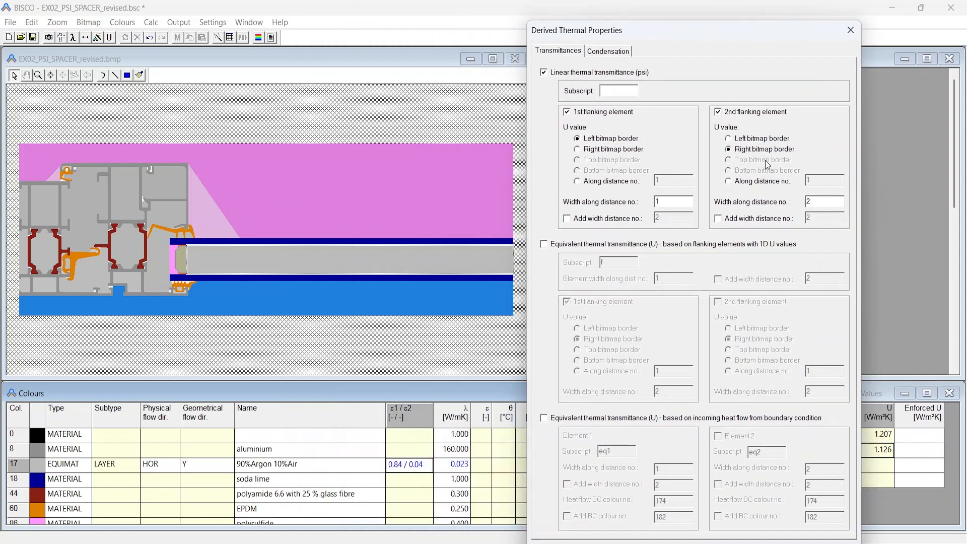
{"action": "key", "text": "Escape"}
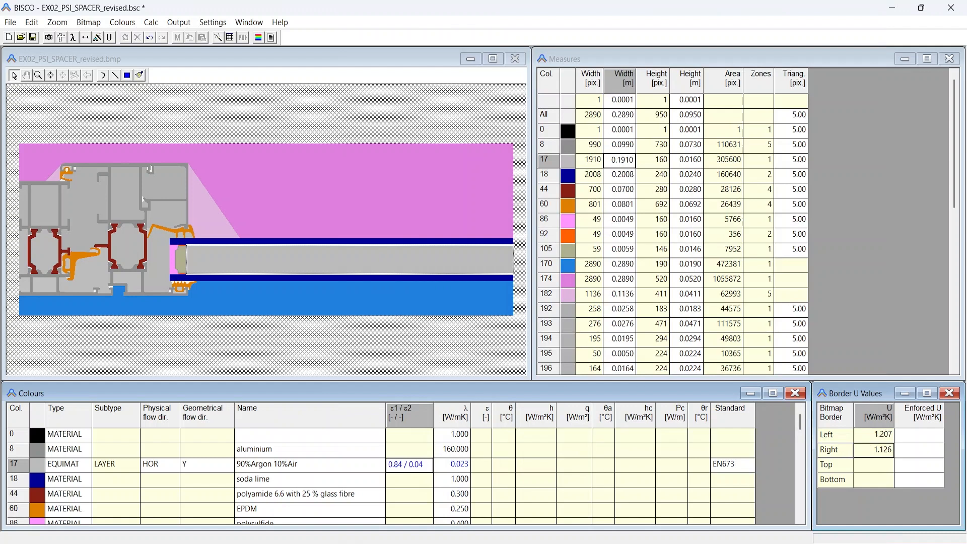
Step: Enforce a U value of 2.96 W/m²K on the left bitmap border, run the calculation and check the psi result
{"action": "left_click", "coordinate": [917, 439]}
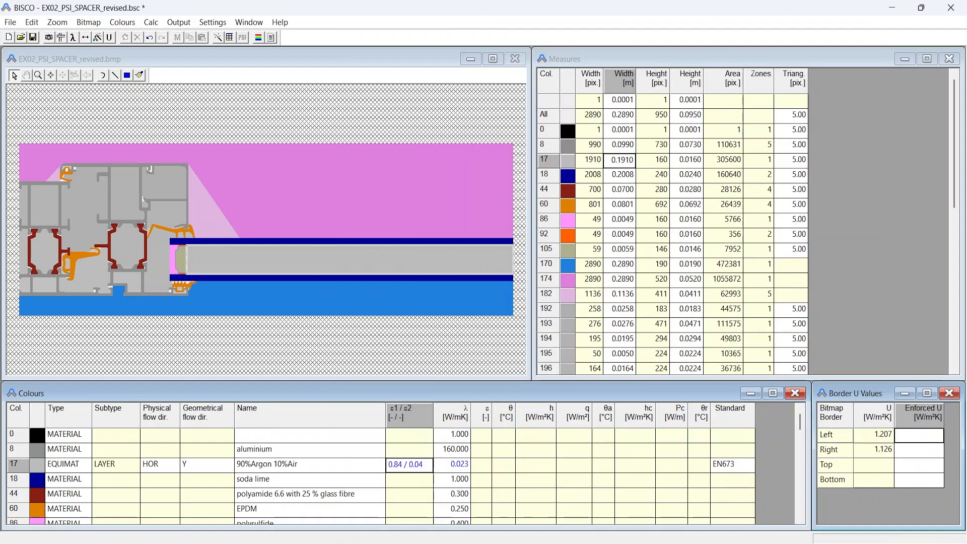
{"action": "type", "text": "2.96"}
{"action": "key", "text": "F9"}
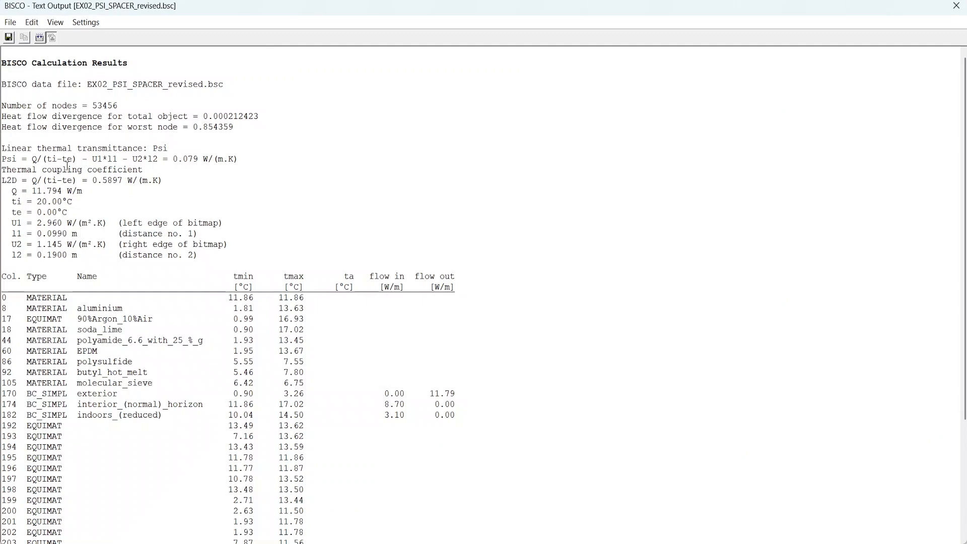
{"action": "left_click_drag", "start_coordinate": [168, 159], "coordinate": [244, 160]}
{"action": "left_click", "coordinate": [209, 180]}
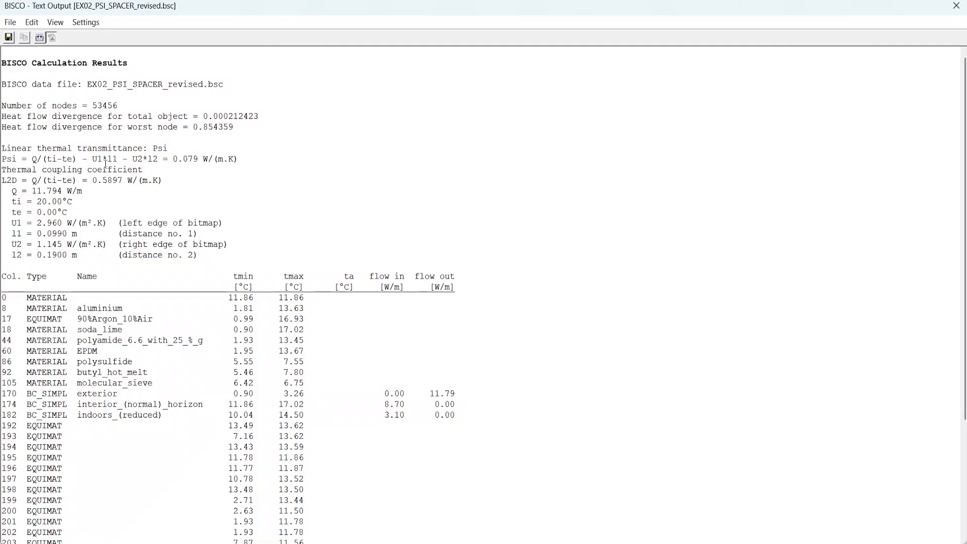